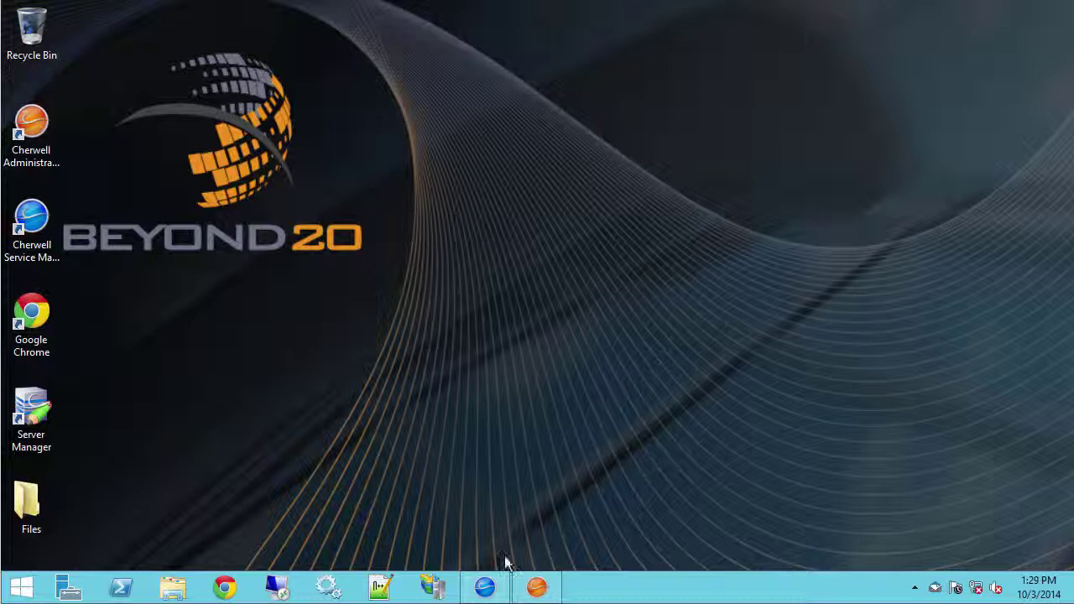
Switch to Cherwell Service Management and open the Run Report One-Step from the global Reports folder for editing
click(487, 587)
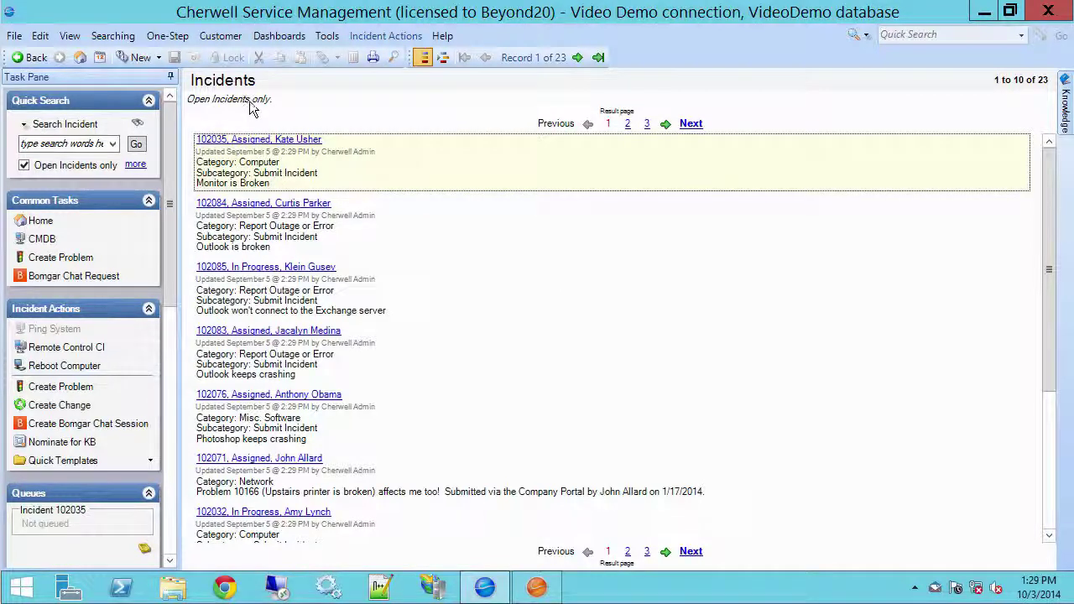
click(170, 36)
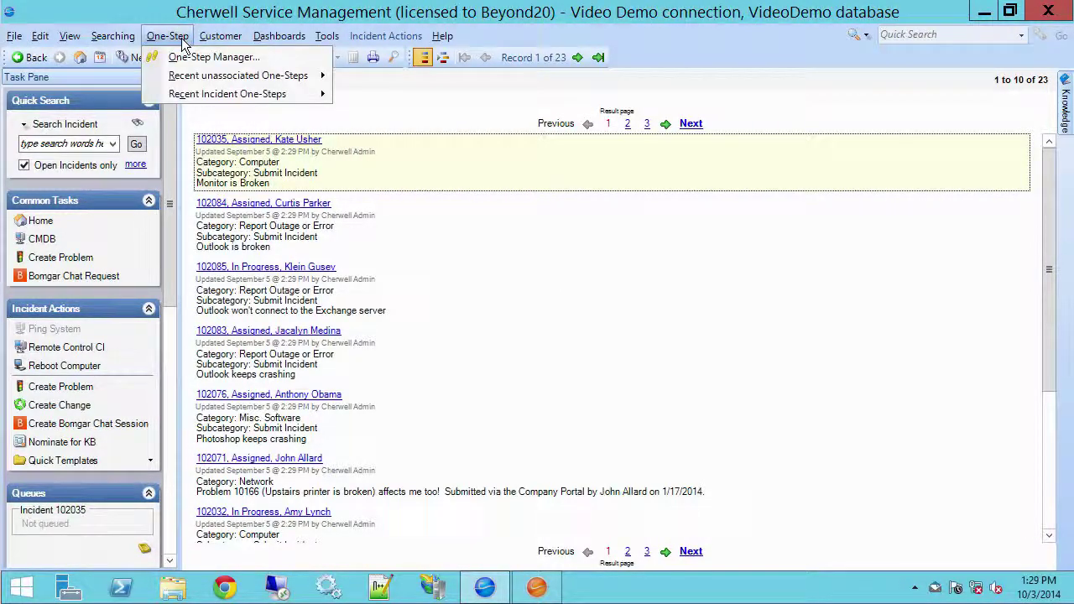
click(188, 58)
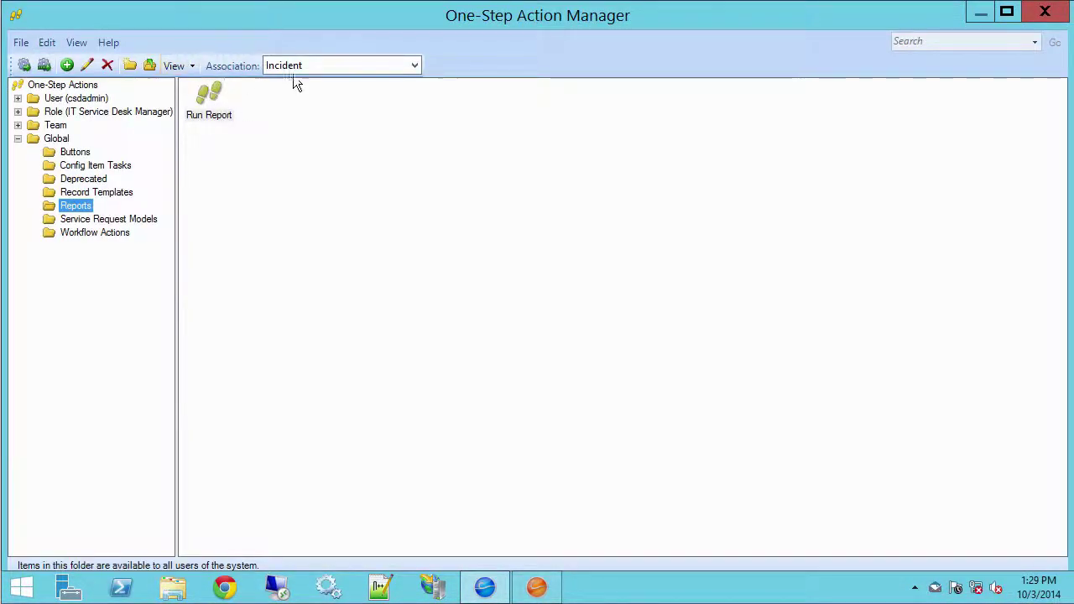
right_click(213, 113)
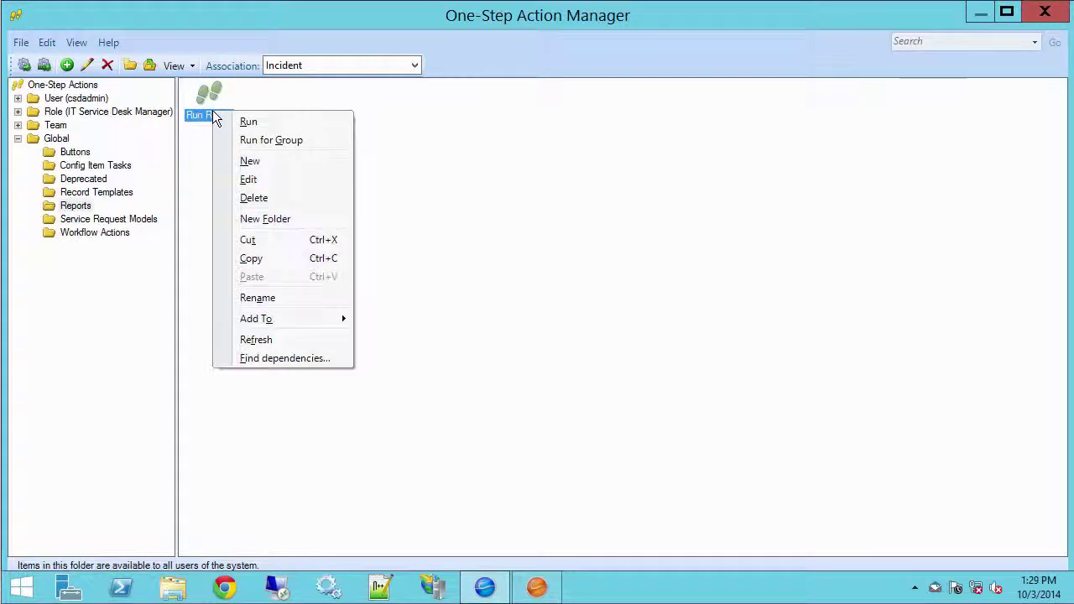
click(279, 184)
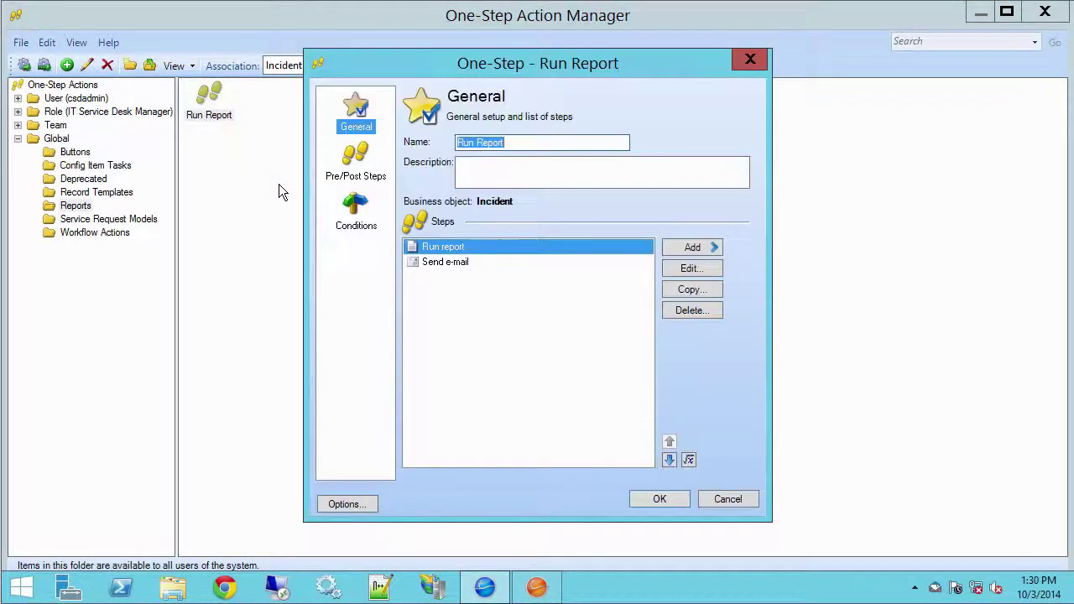
Set the Run report step to write the Staff Workloads report to a file in Adobe PDF format
click(465, 262)
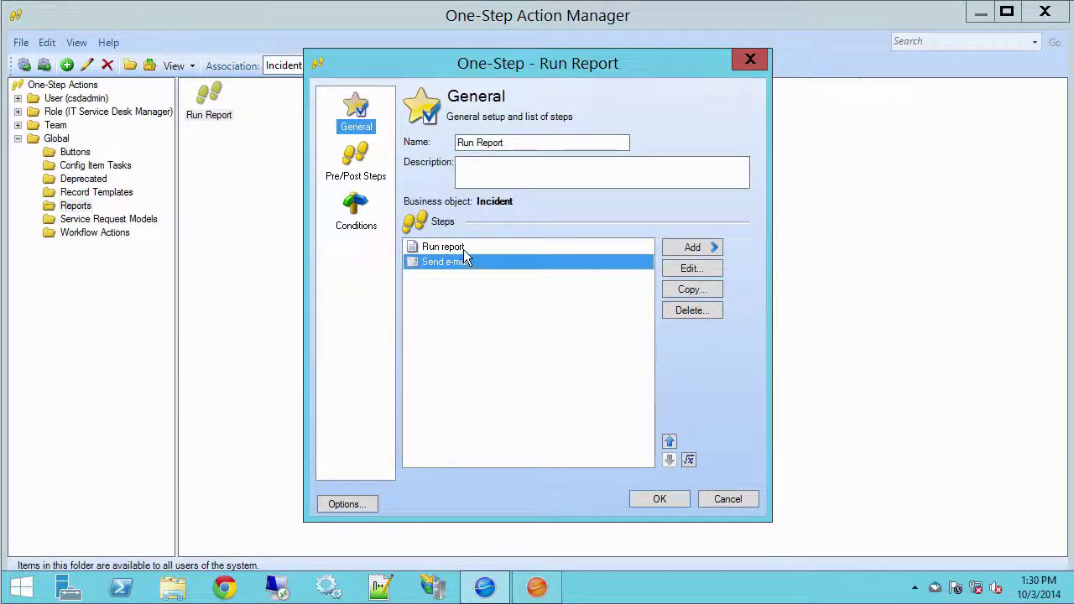
click(463, 249)
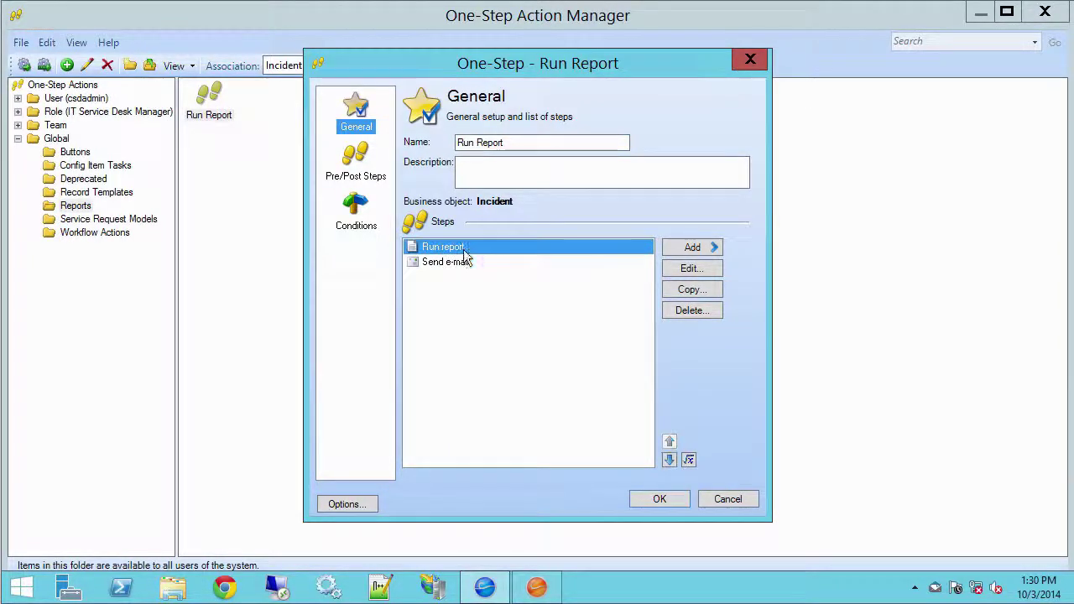
click(693, 271)
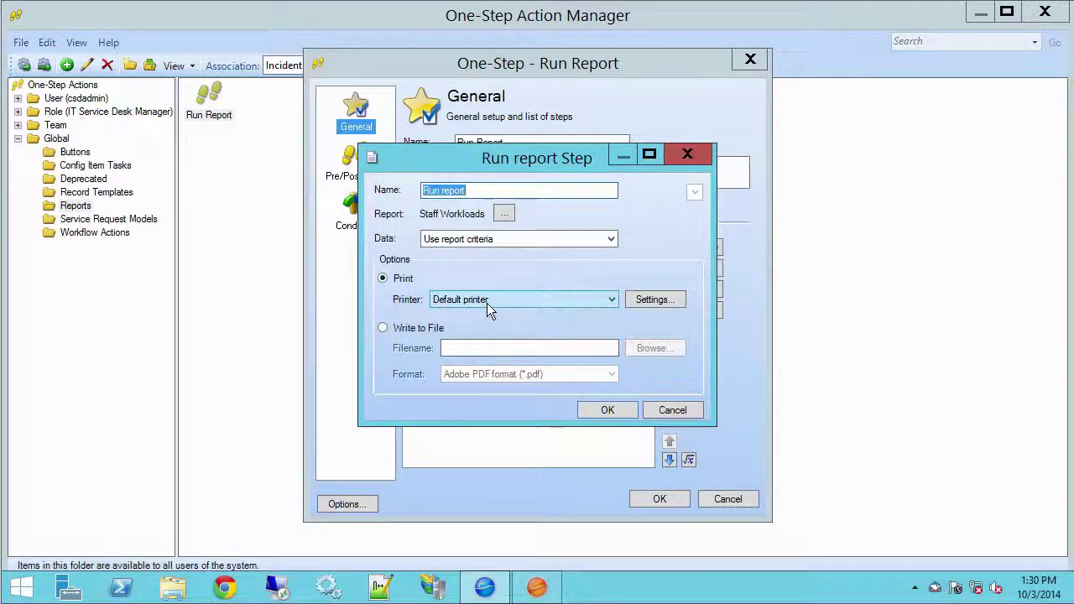
click(388, 330)
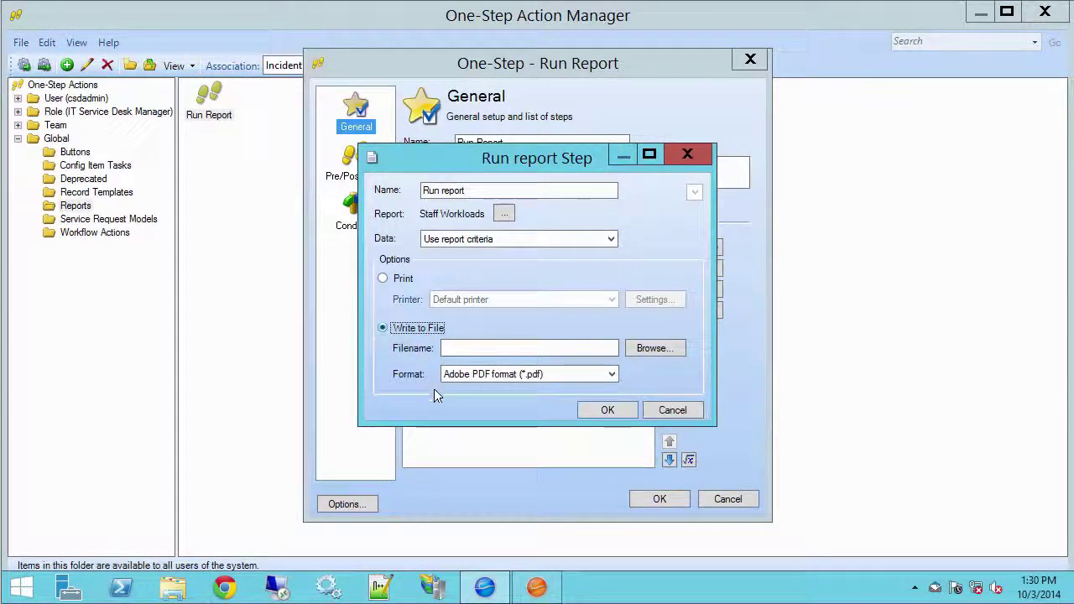
click(612, 375)
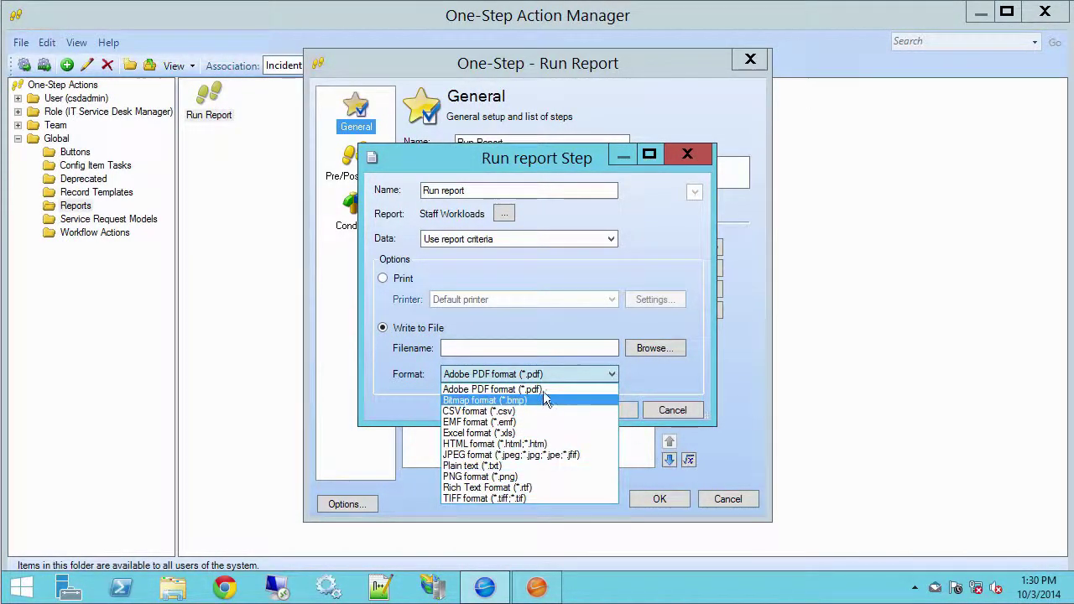
click(475, 390)
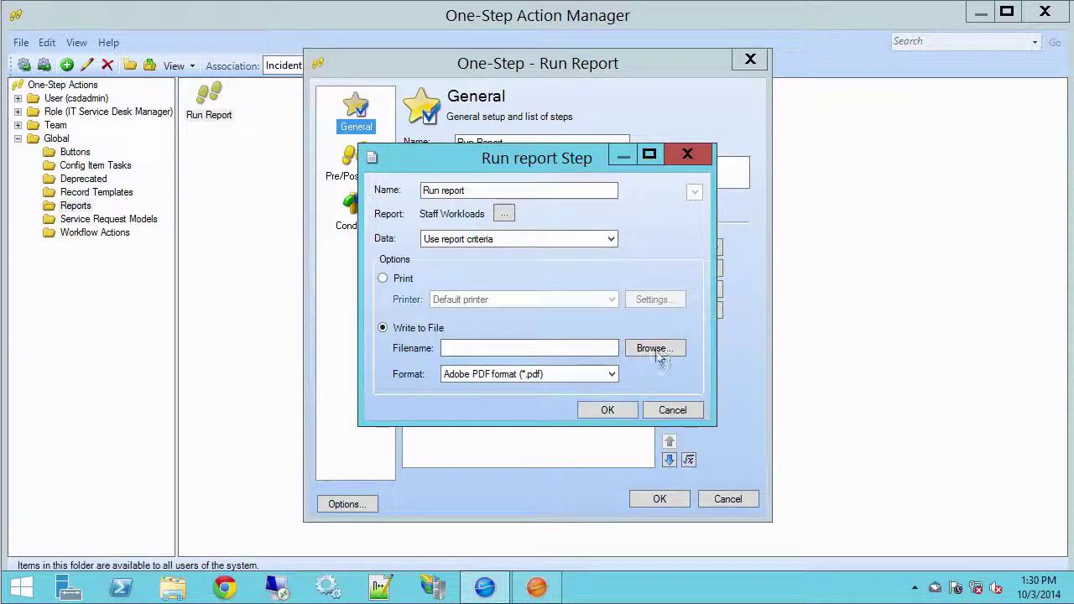
Insert a new filename token as the Run report step's output filename and name it Staff Workload Report
click(459, 347)
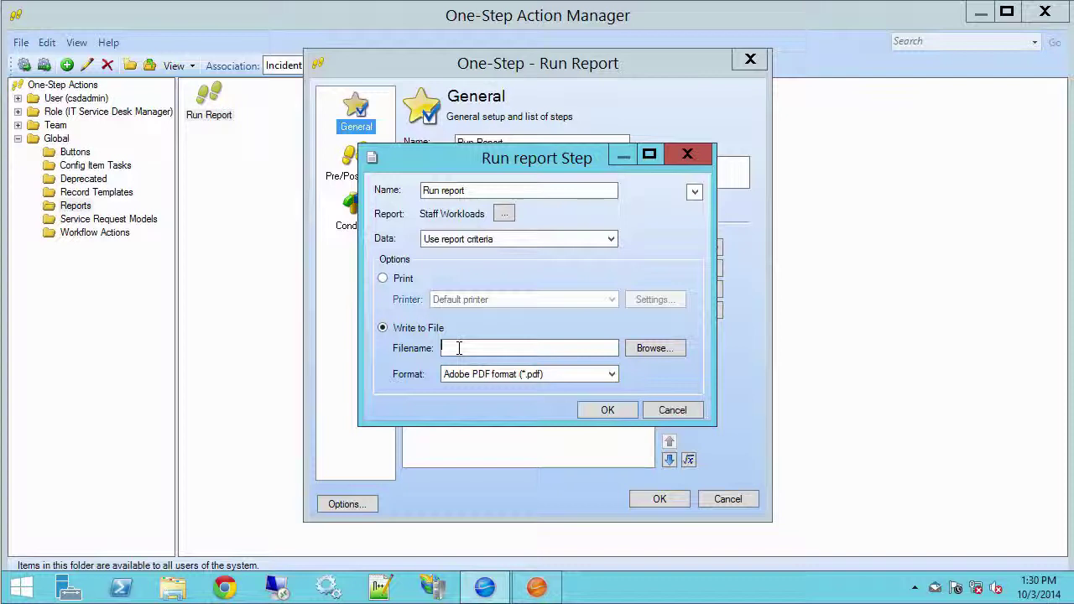
right_click(459, 347)
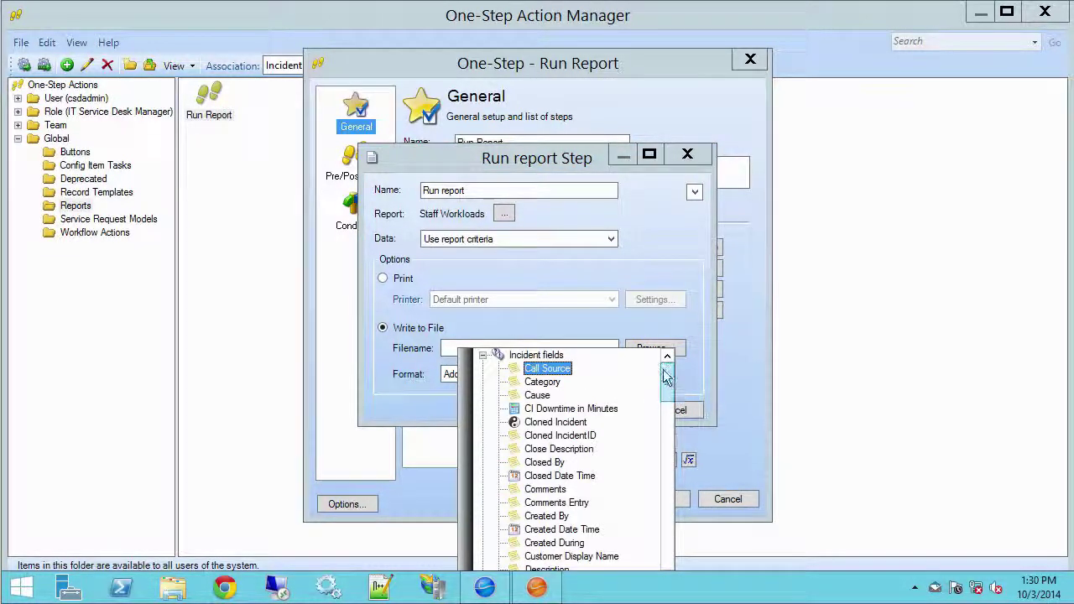
click(483, 355)
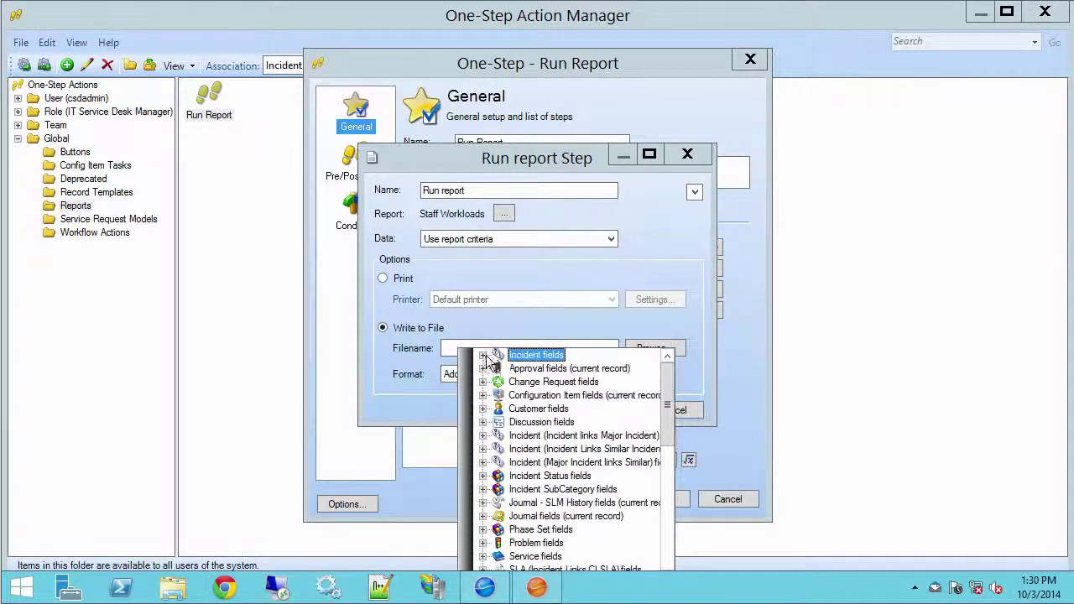
drag(667, 392, 665, 522)
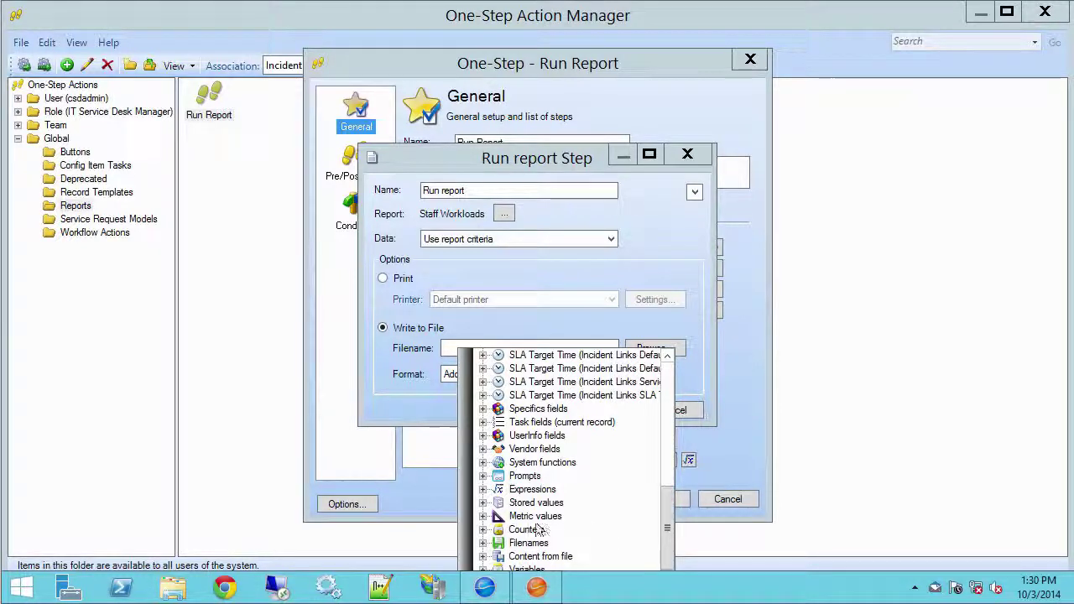
click(484, 543)
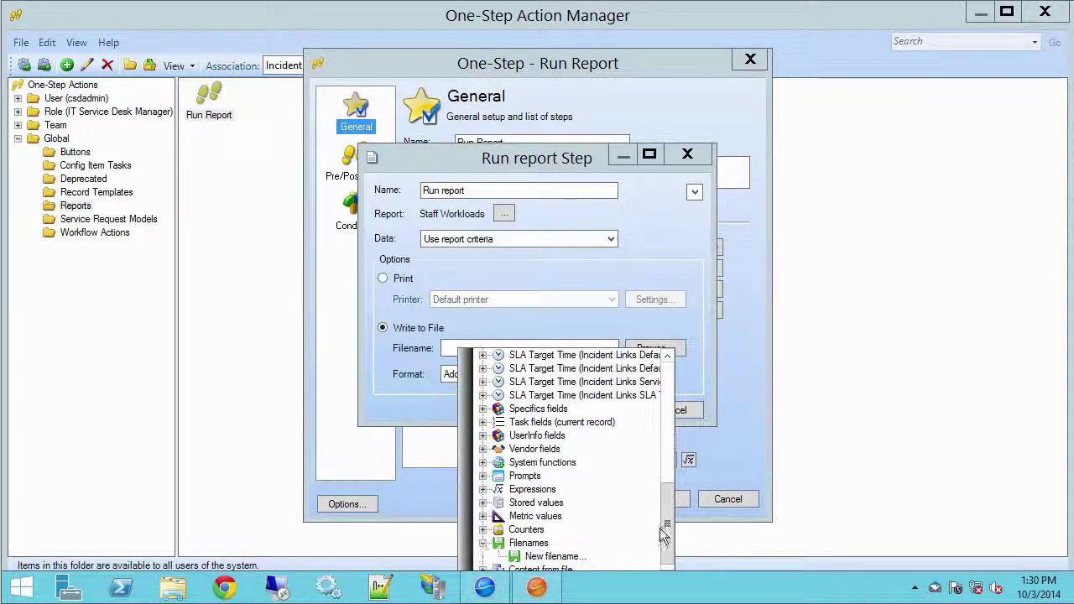
scroll(545, 554, down, 1)
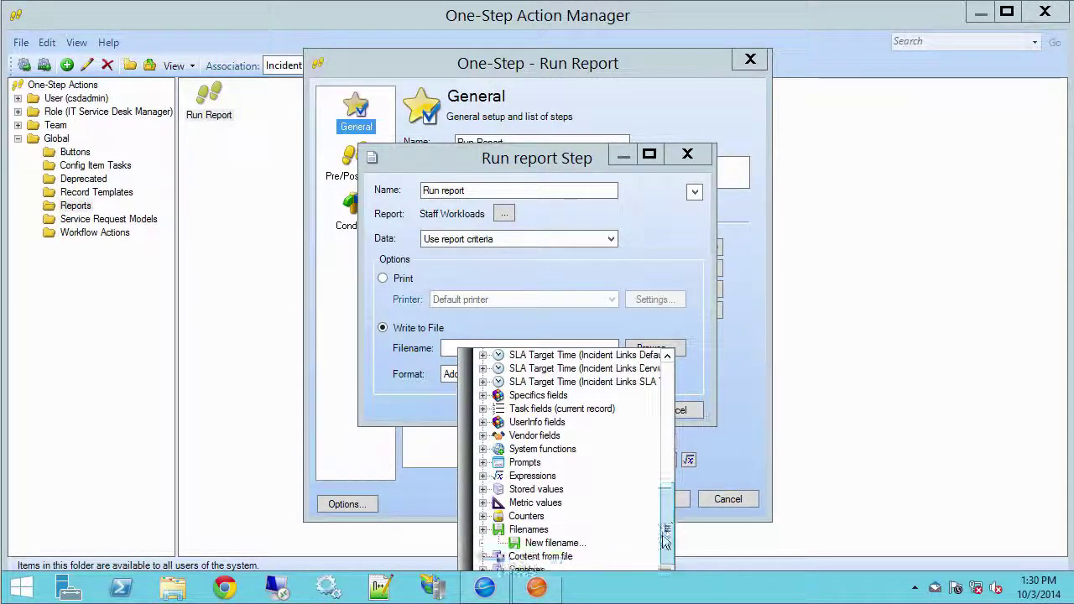
double_click(544, 544)
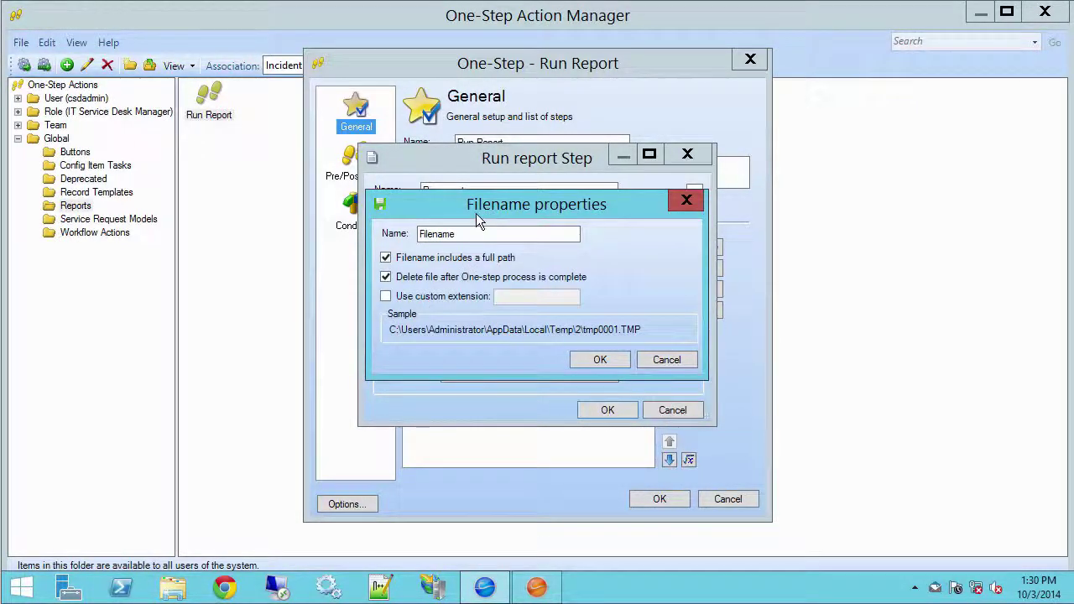
drag(477, 235, 411, 234)
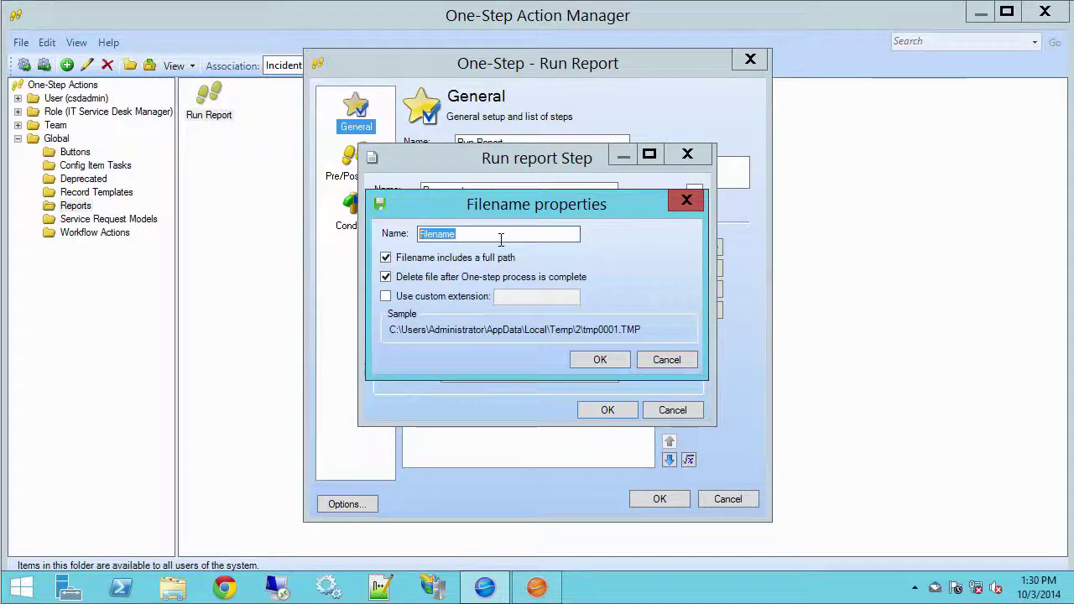
text(Staff Worl)
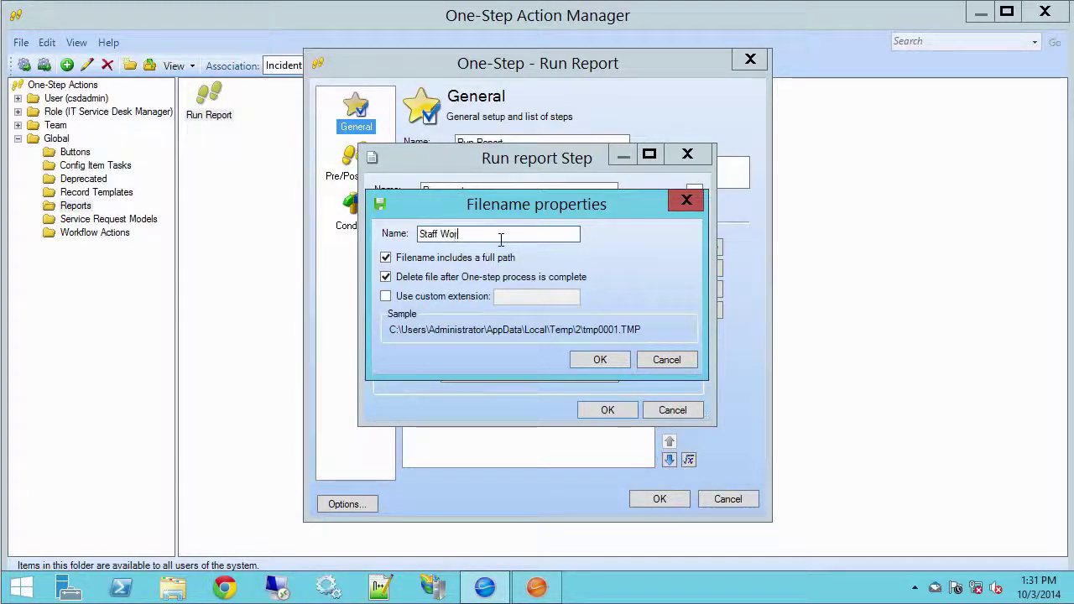
text(load Report)
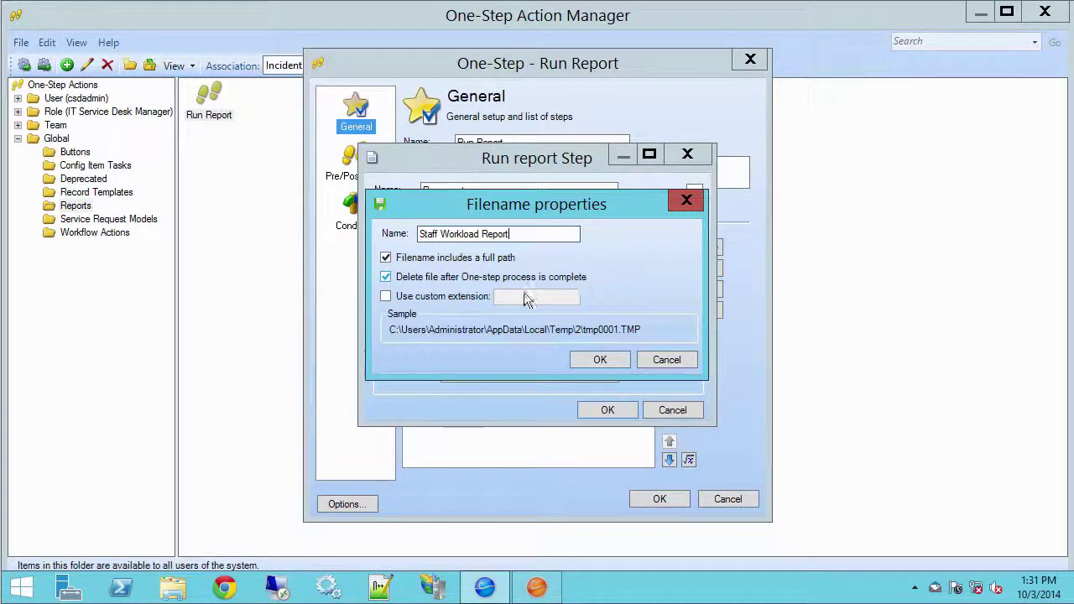
Turn off deleting the file after the One-Step process, give it the custom extension pdf, and accept the Run report step
click(584, 277)
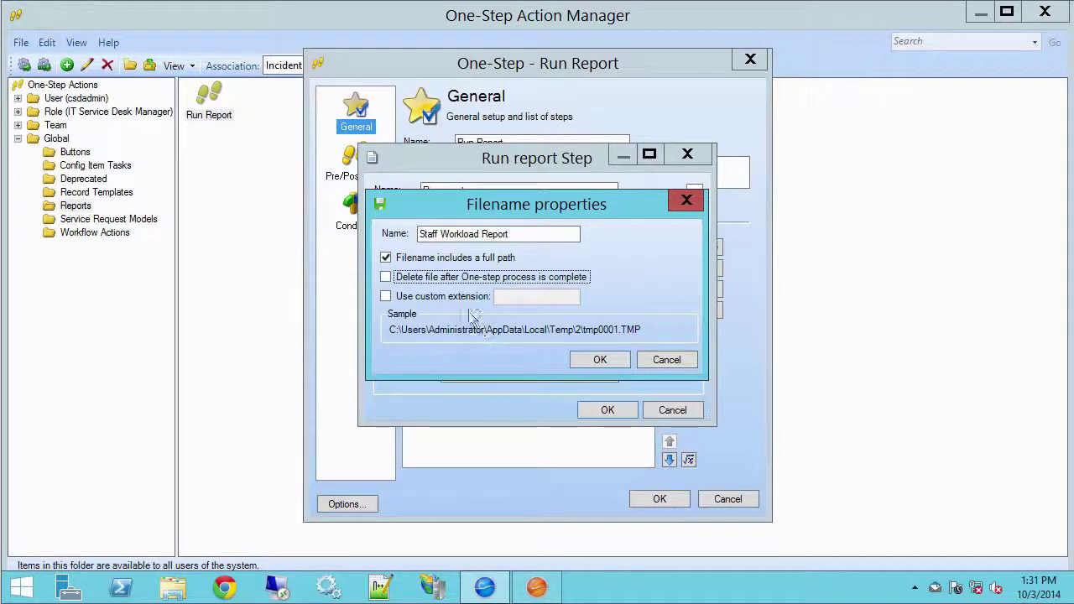
click(385, 297)
click(560, 297)
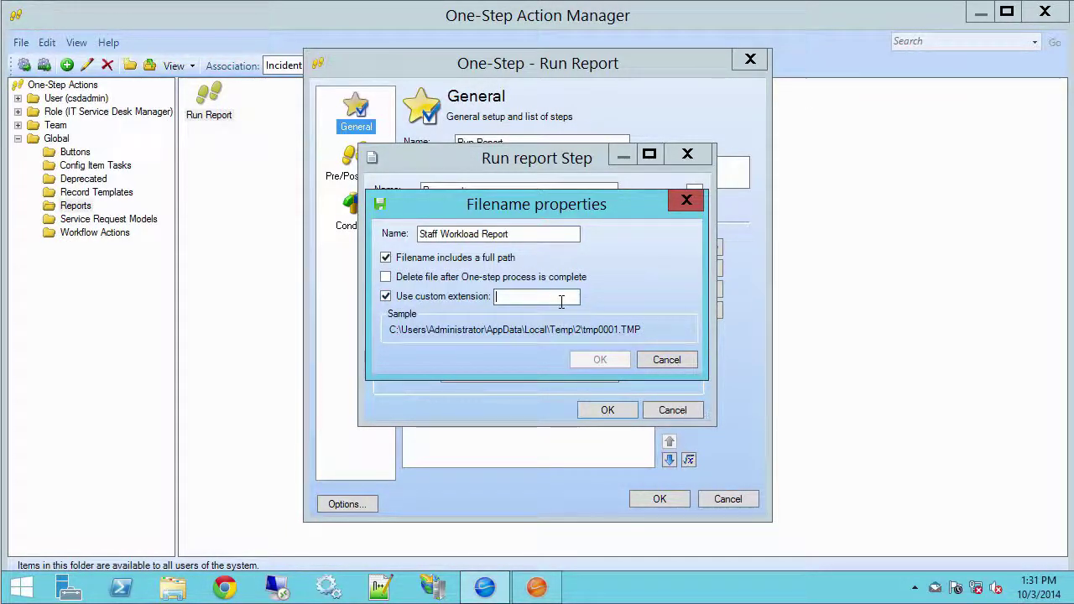
text(pdf)
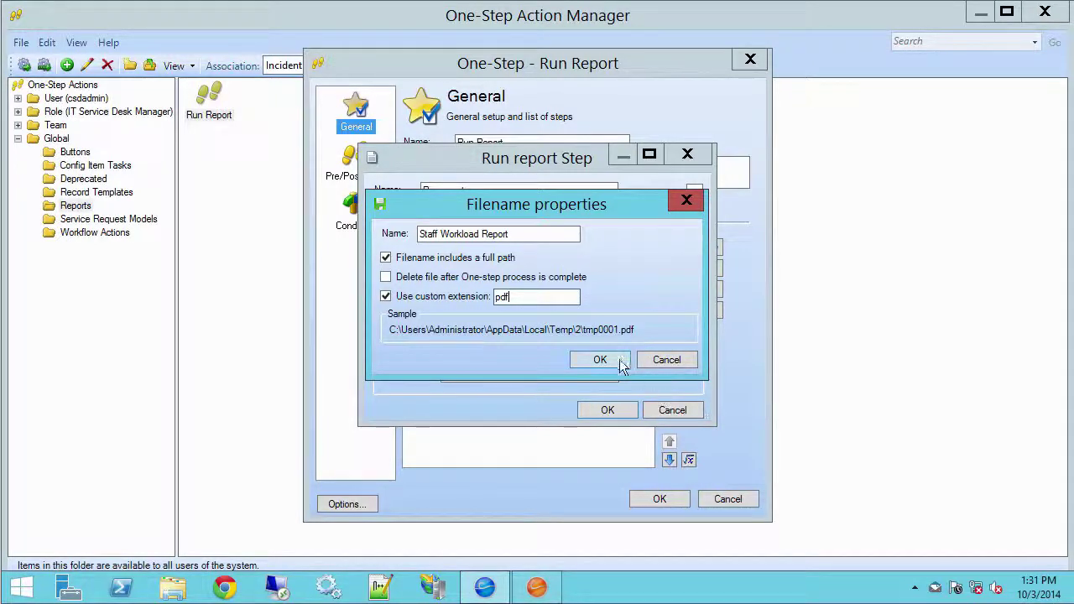
click(600, 360)
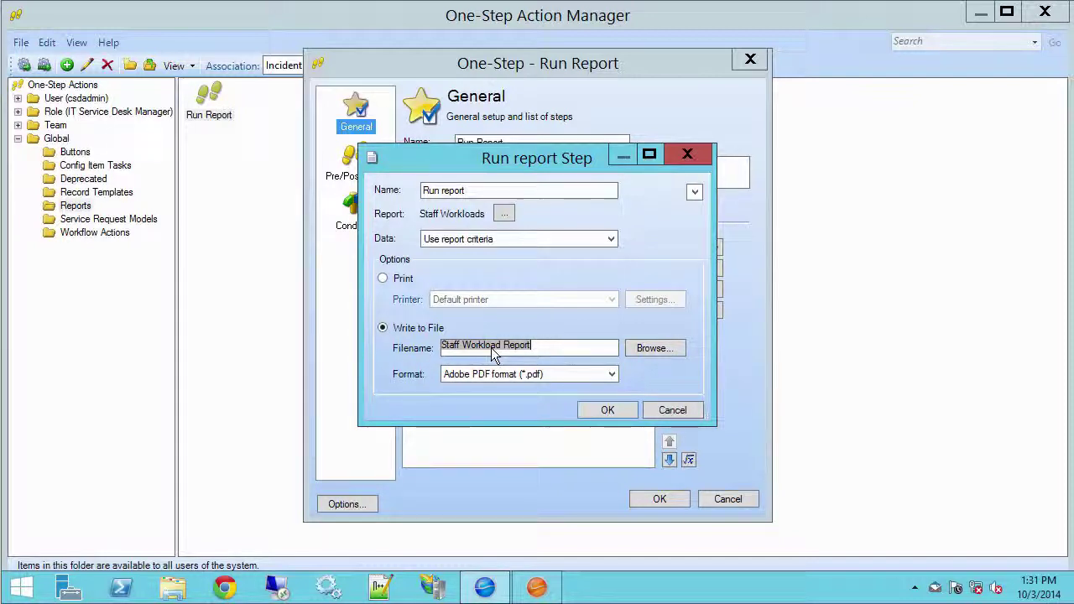
click(609, 410)
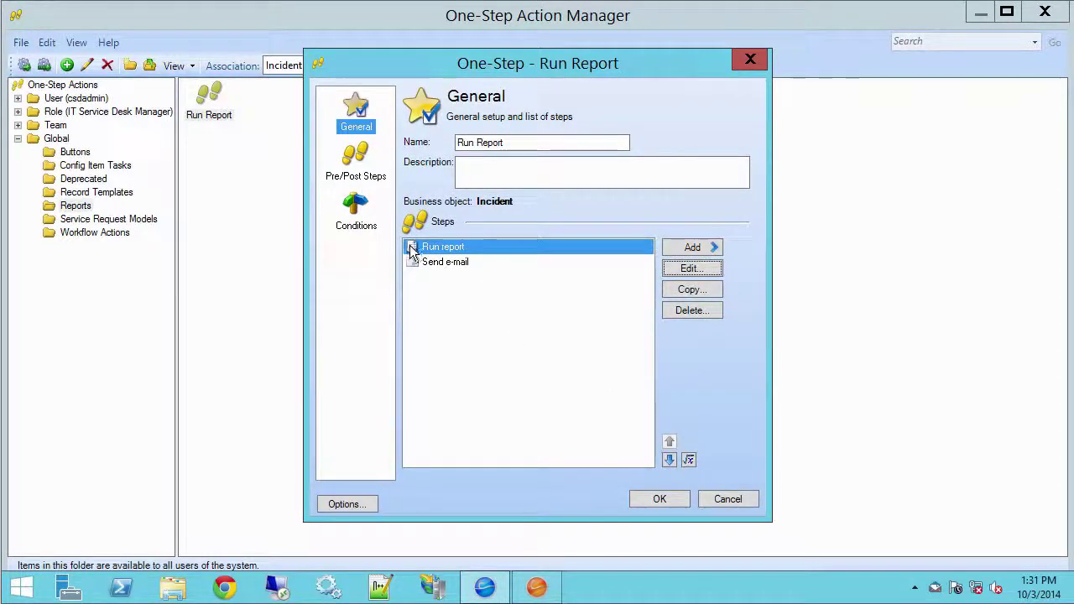
Open the Send e-mail step of the One-Step for editing
click(467, 263)
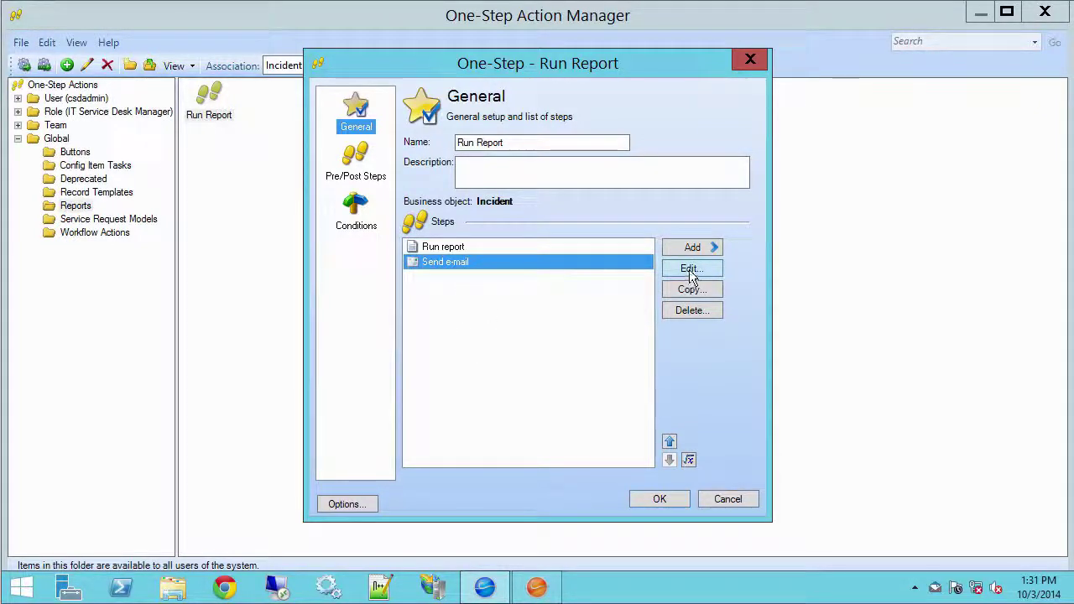
click(690, 270)
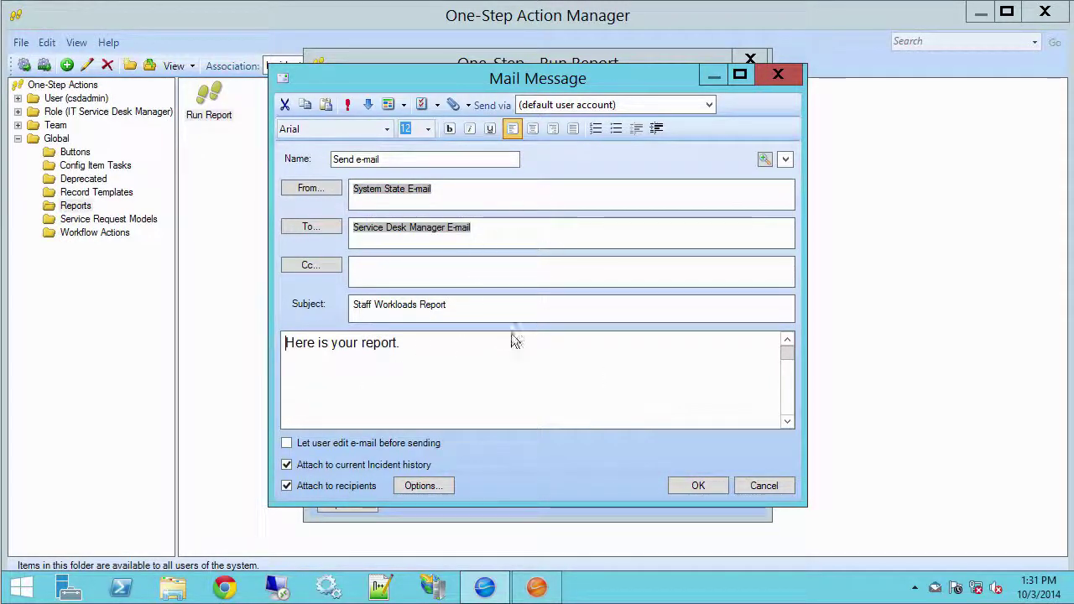
click(469, 109)
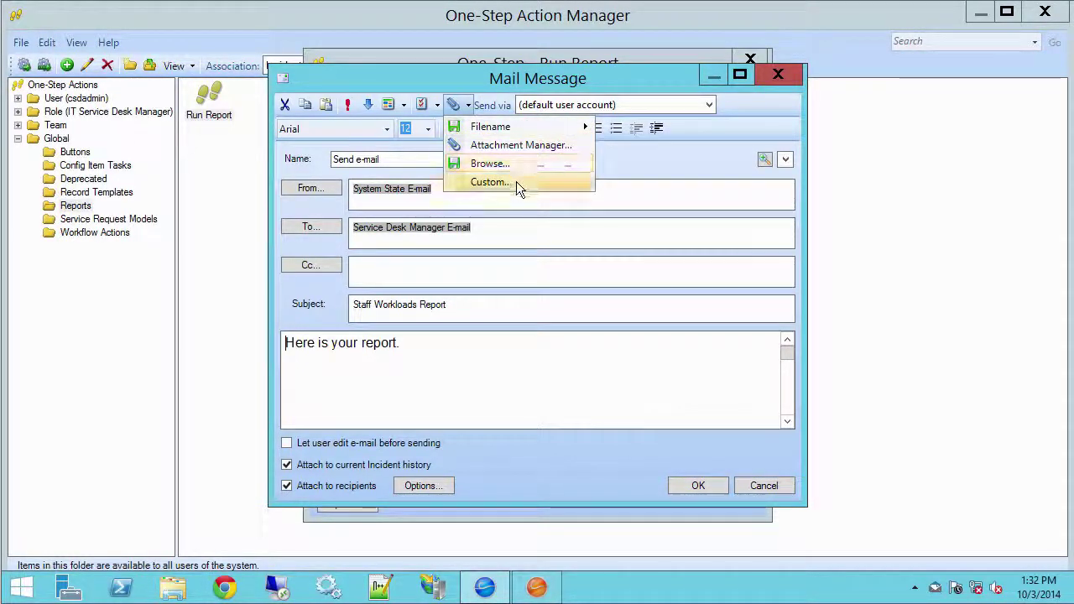
click(516, 181)
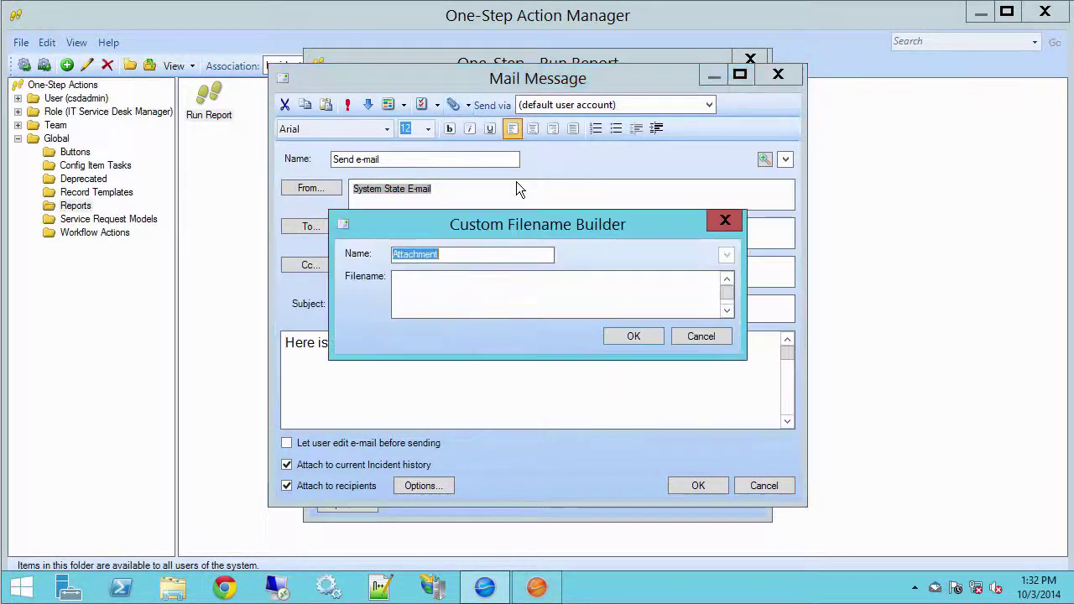
right_click(412, 288)
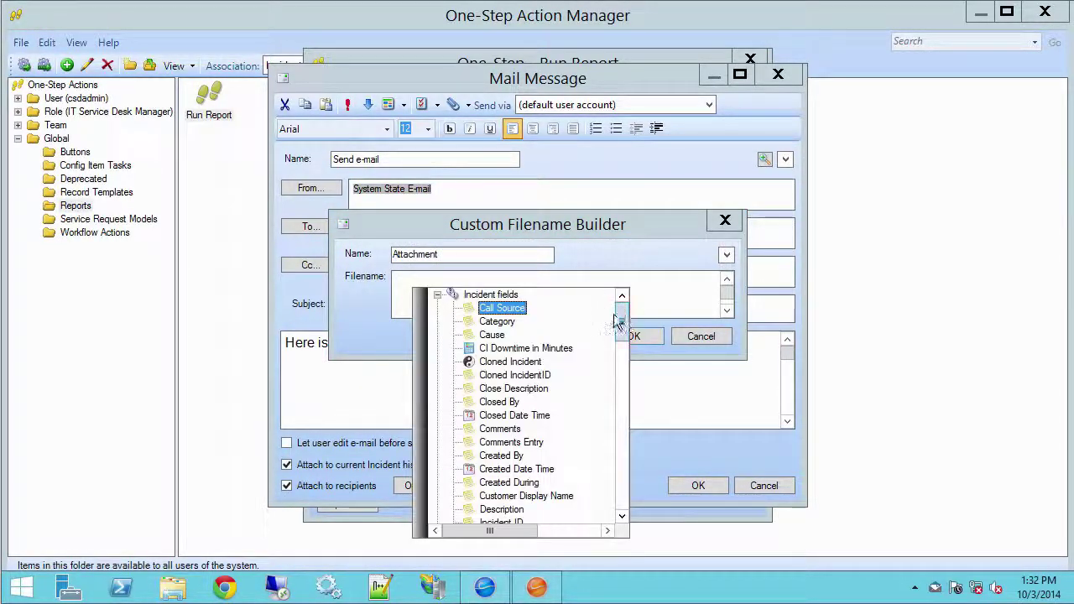
drag(621, 312, 610, 264)
click(606, 250)
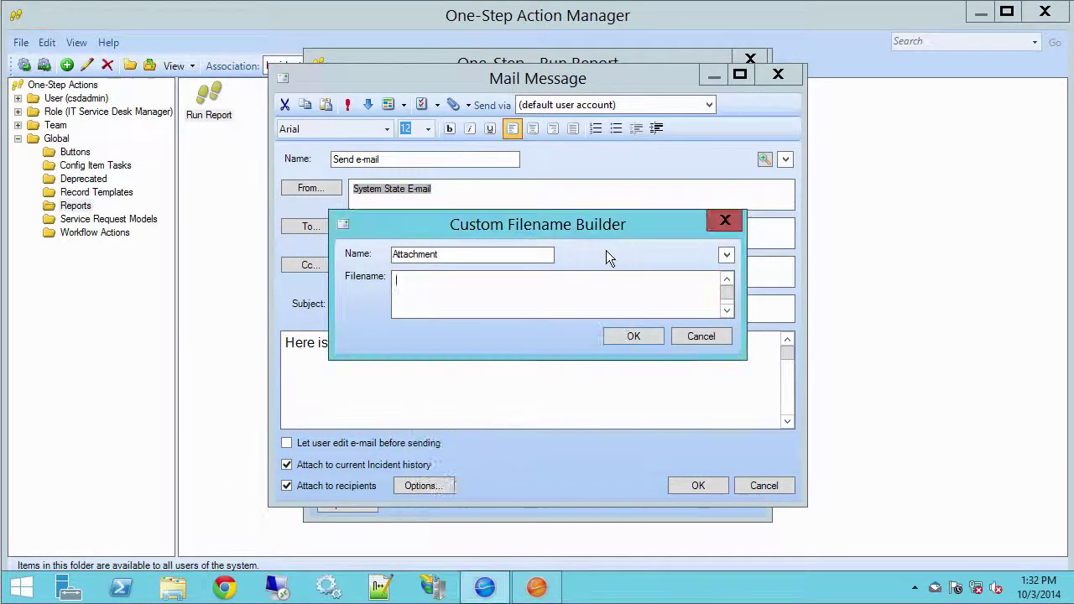
click(697, 336)
Attach the Staff Workload Report filename to the e-mail message
click(468, 108)
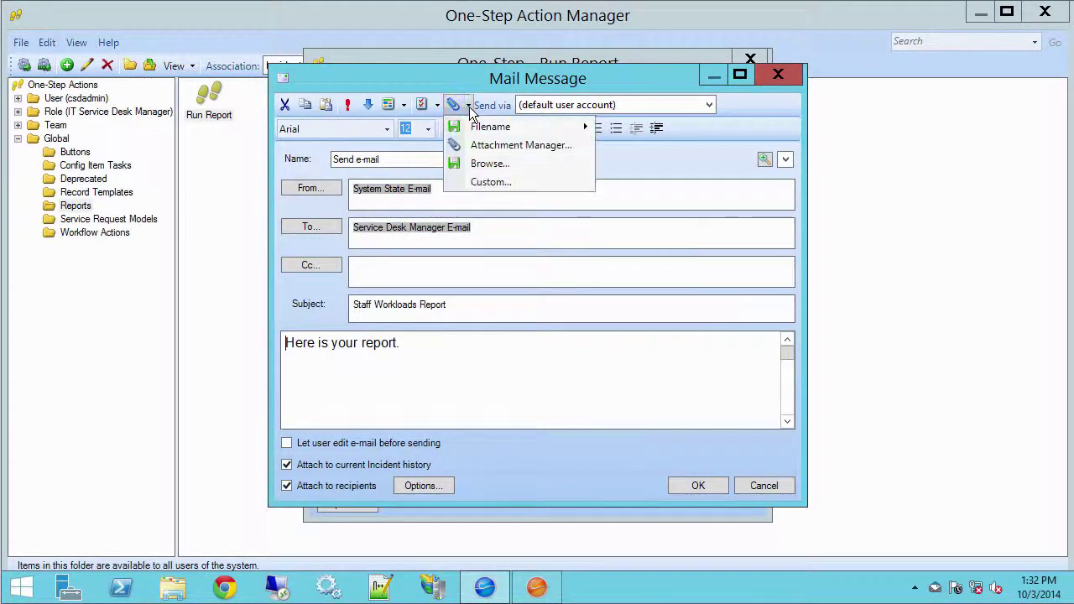
mouse_move(493, 132)
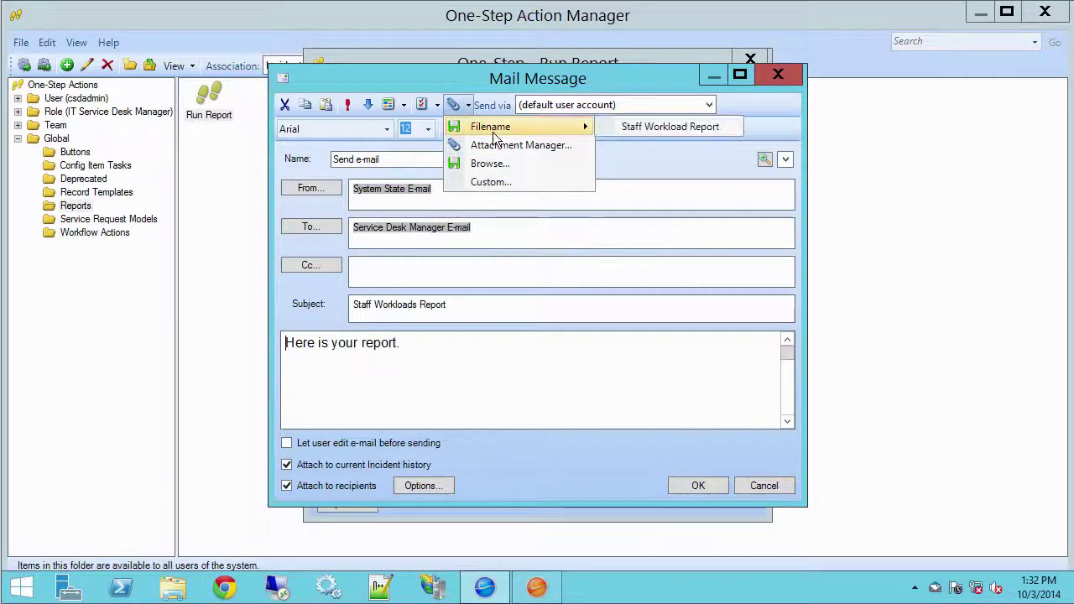
click(725, 127)
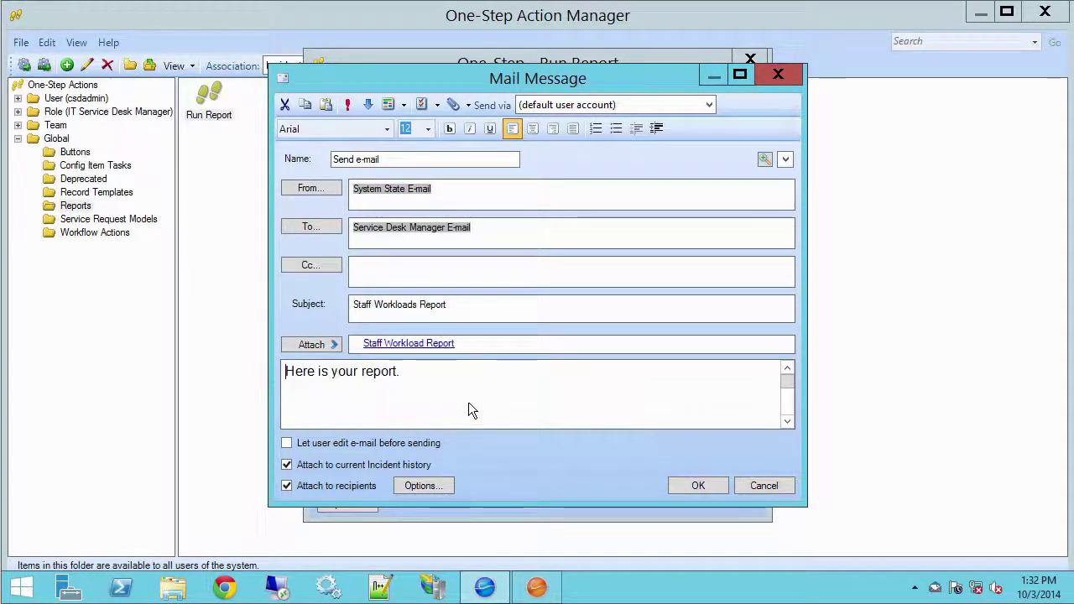
Accept the Send e-mail step's message settings and save the Run Report One-Step
click(699, 486)
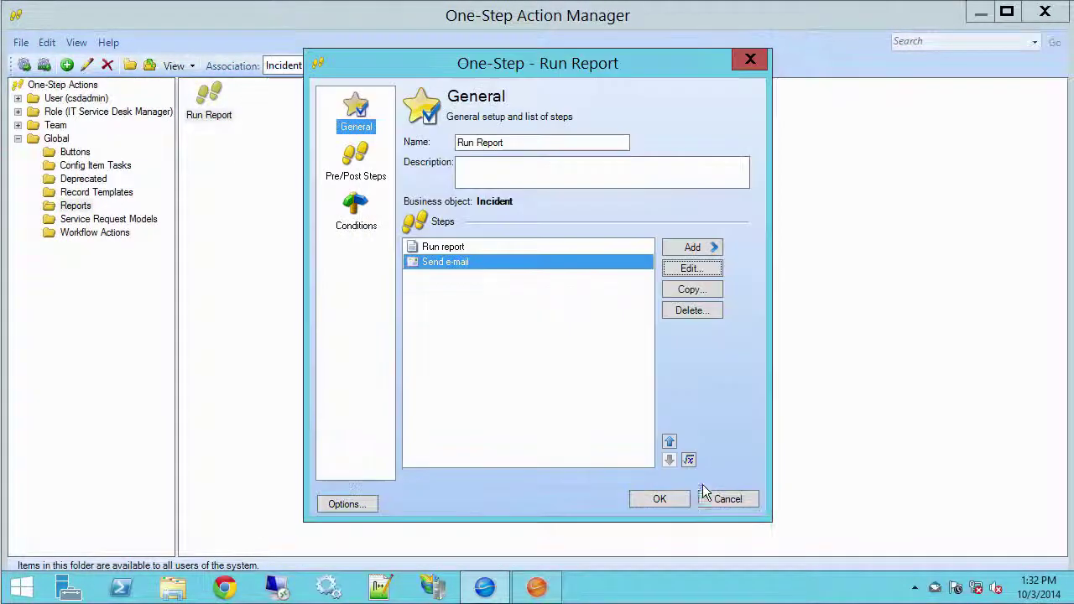
click(661, 499)
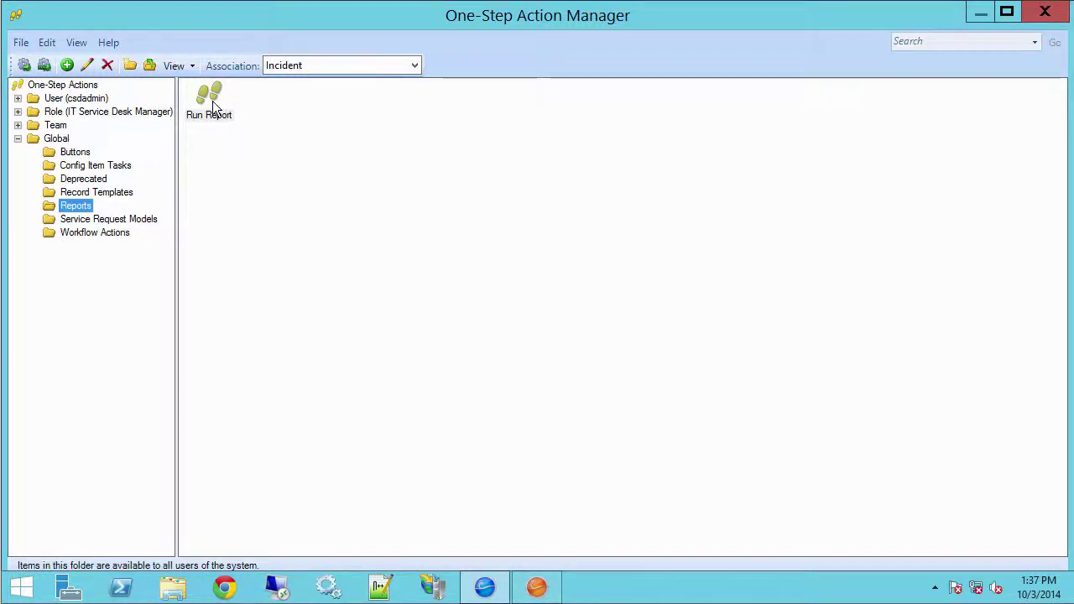
Run the Run Report One-Step and submit June 1, 2014 as the report's start date
right_click(213, 105)
click(244, 112)
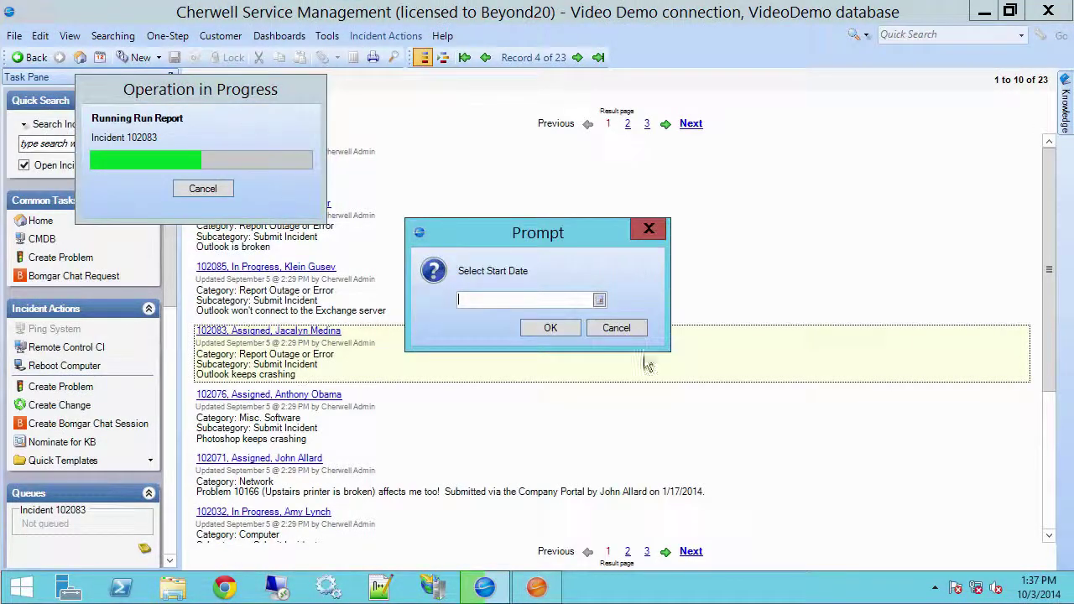
click(599, 299)
click(467, 327)
click(467, 326)
click(467, 327)
click(467, 327)
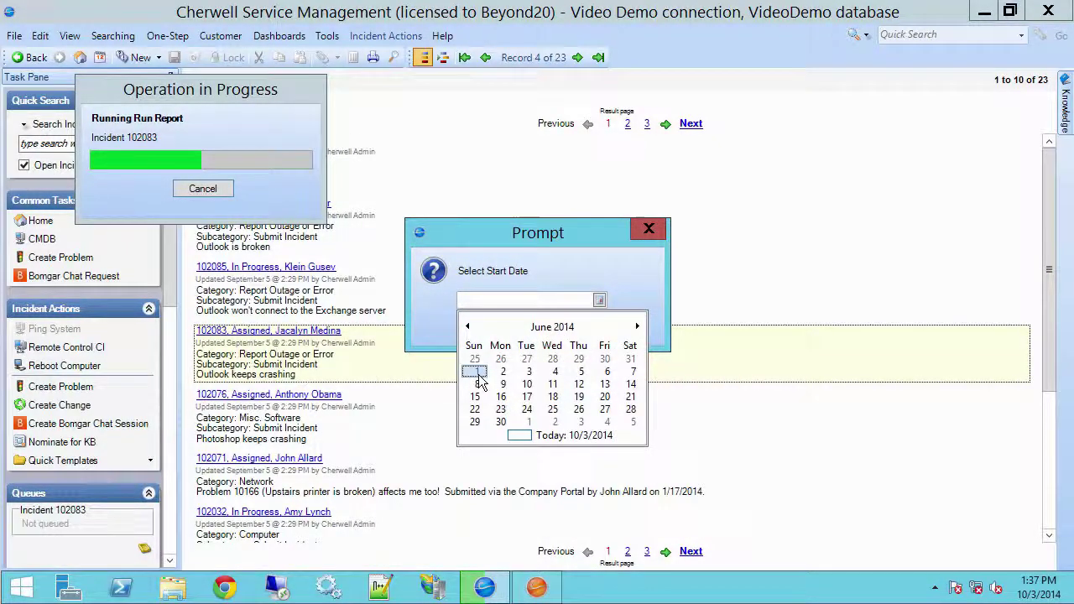
click(475, 371)
click(576, 324)
Submit 10/3/2014 as the report's end date
click(599, 299)
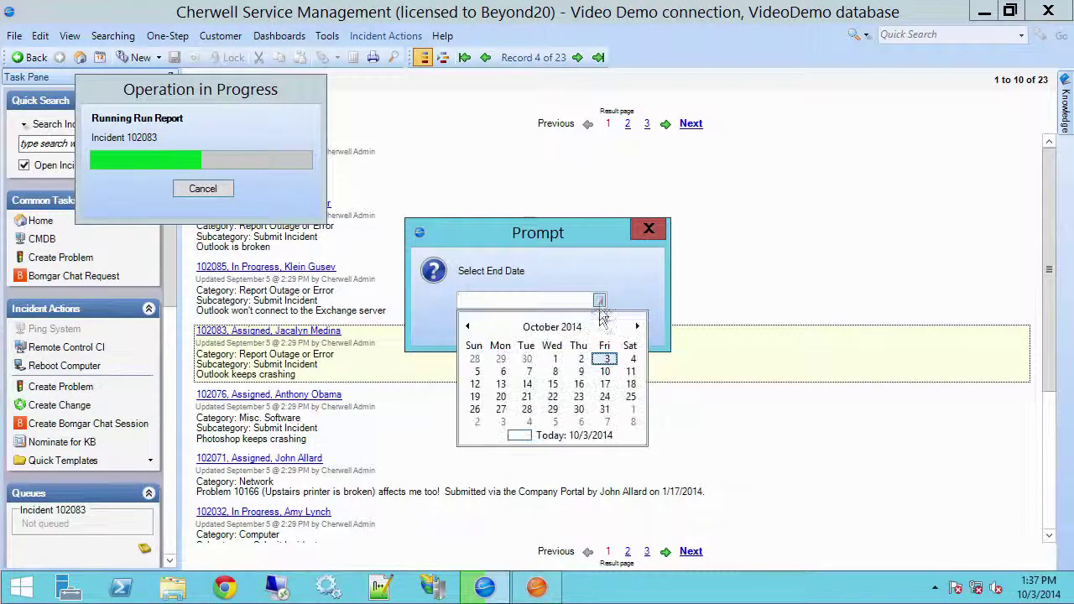
click(596, 352)
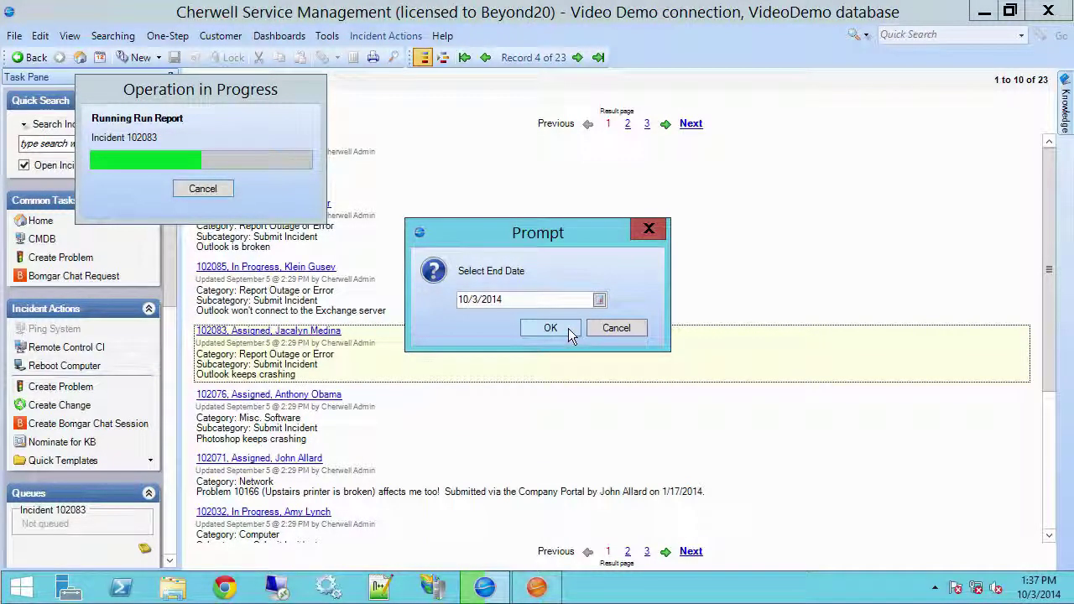
click(566, 328)
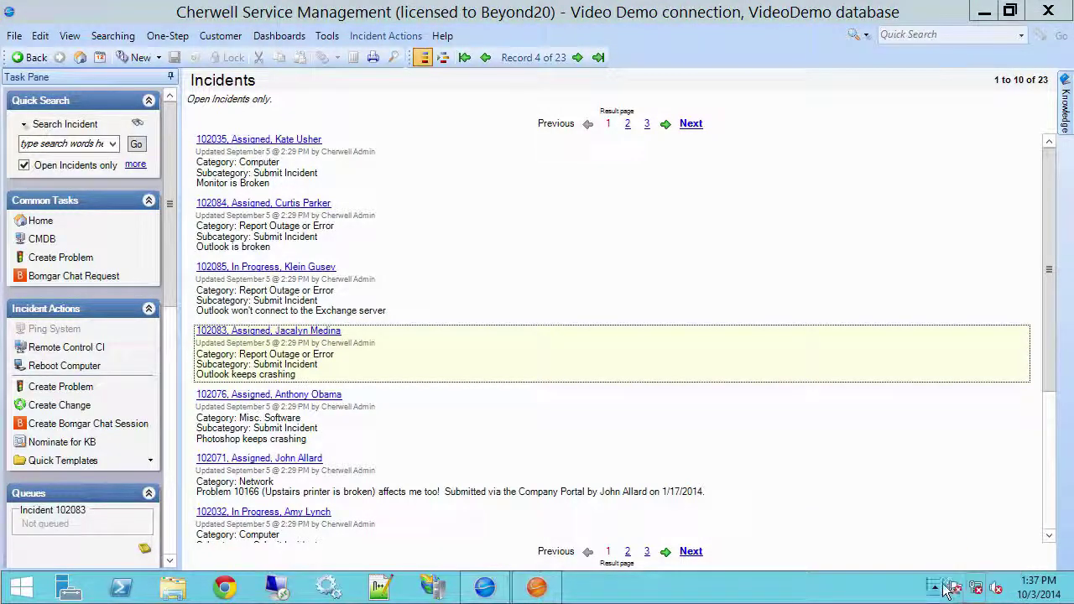
Switch to Papercut and show the sections of the received Staff Workloads Report e-mail
click(937, 588)
click(946, 502)
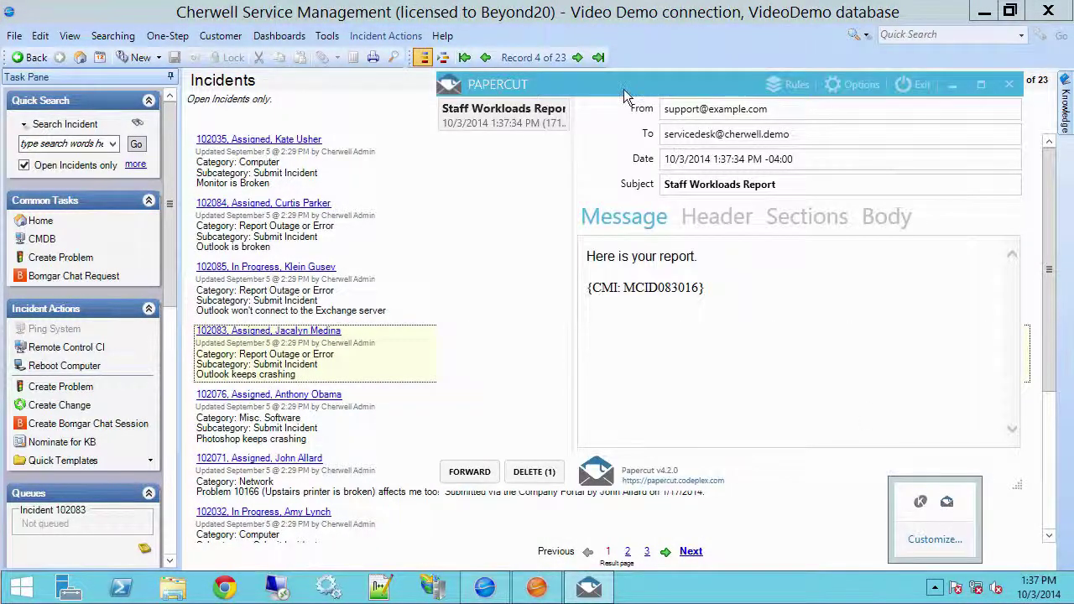
drag(605, 91, 493, 105)
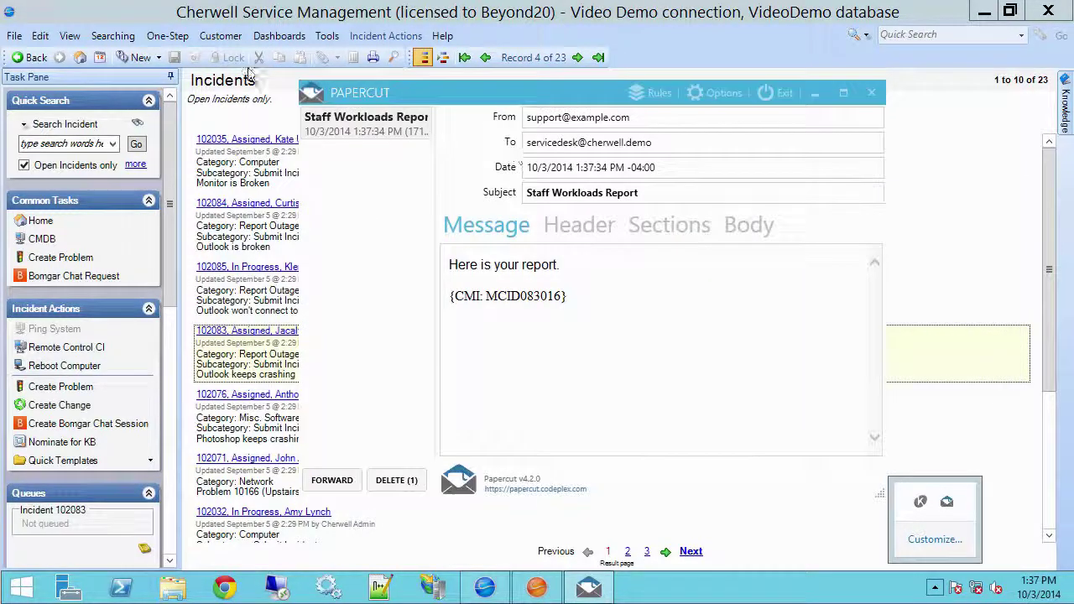
click(644, 235)
Review the e-mail's PDF attachment from the Staff Workloads chart to the incident rows, close it and minimize Papercut
drag(544, 321, 696, 323)
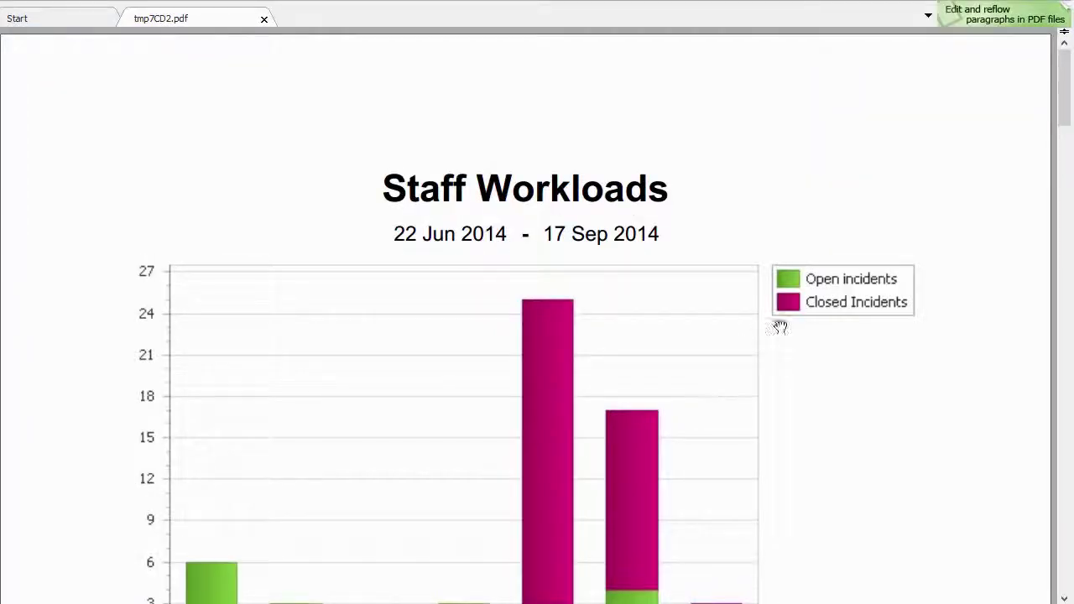
drag(1064, 109, 1062, 376)
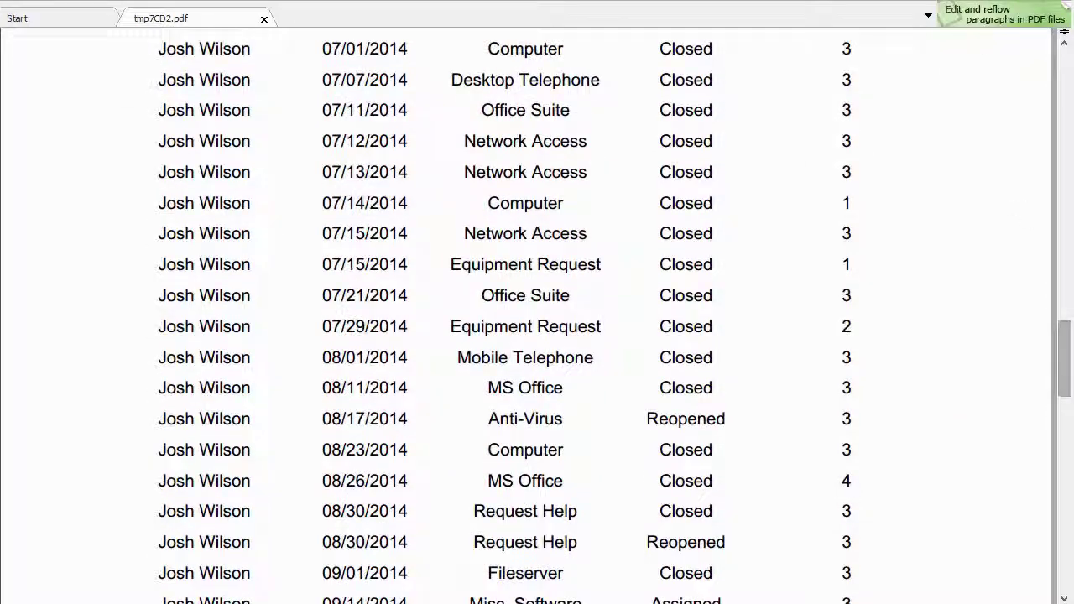
key(alt+F4)
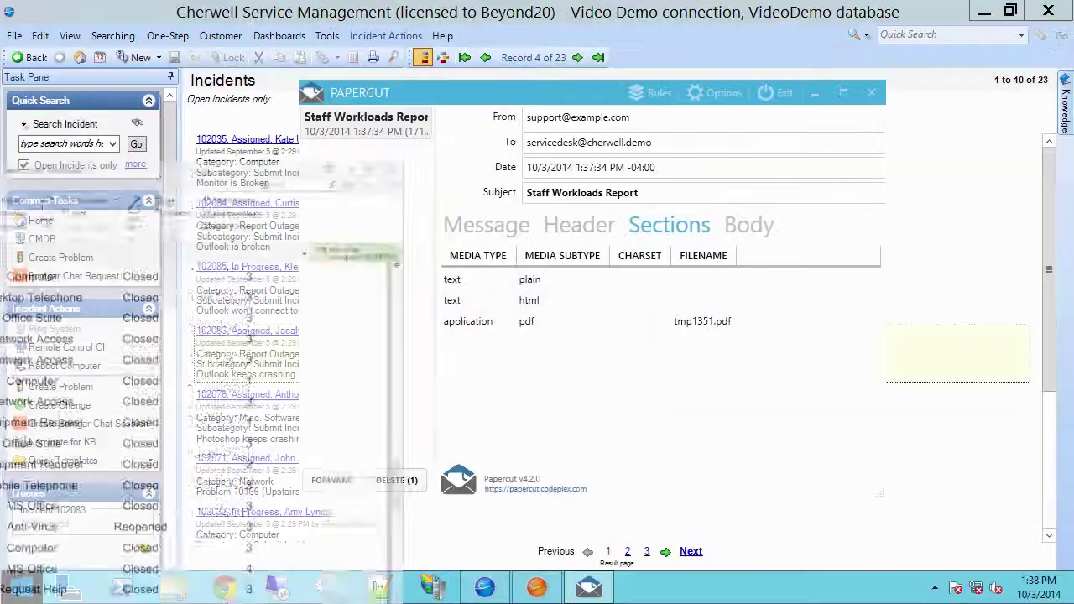
click(816, 93)
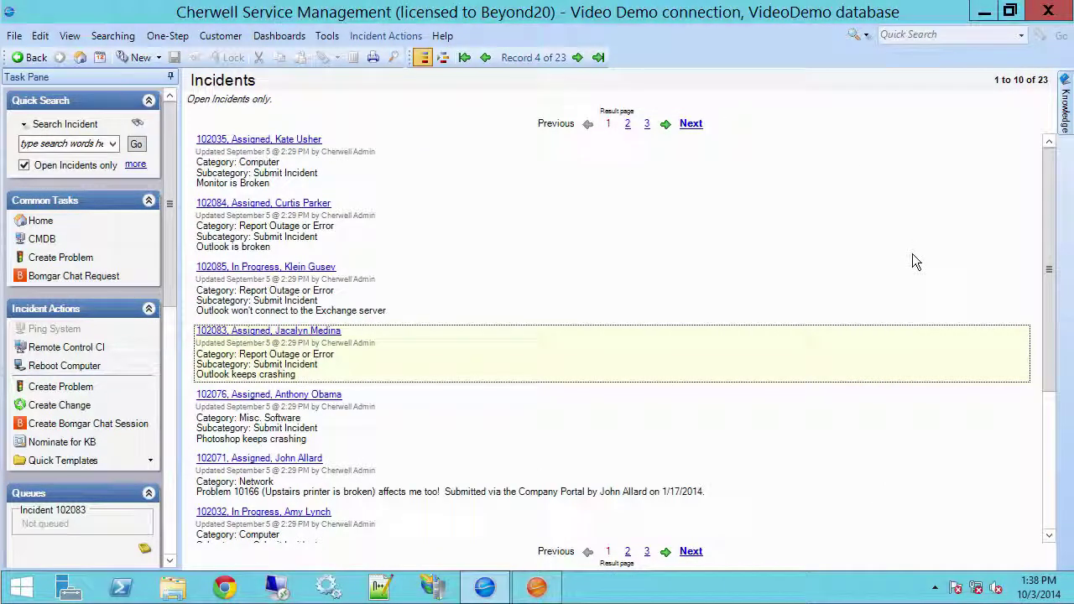